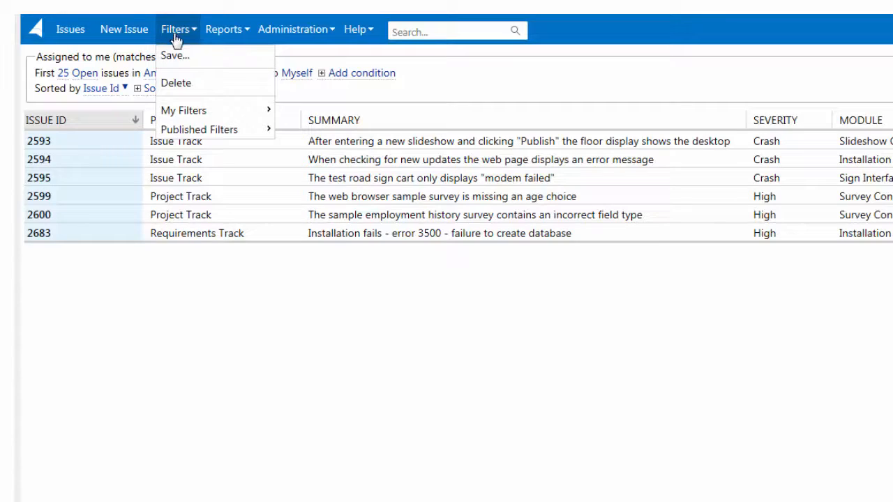
Look over the main navigation and account options, and enter 2 in the issue search.
mouse_move(275, 38)
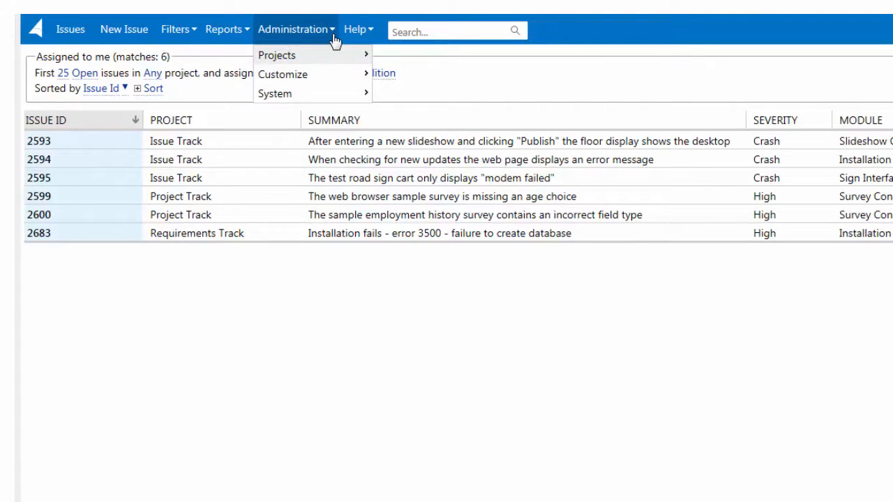
mouse_move(353, 35)
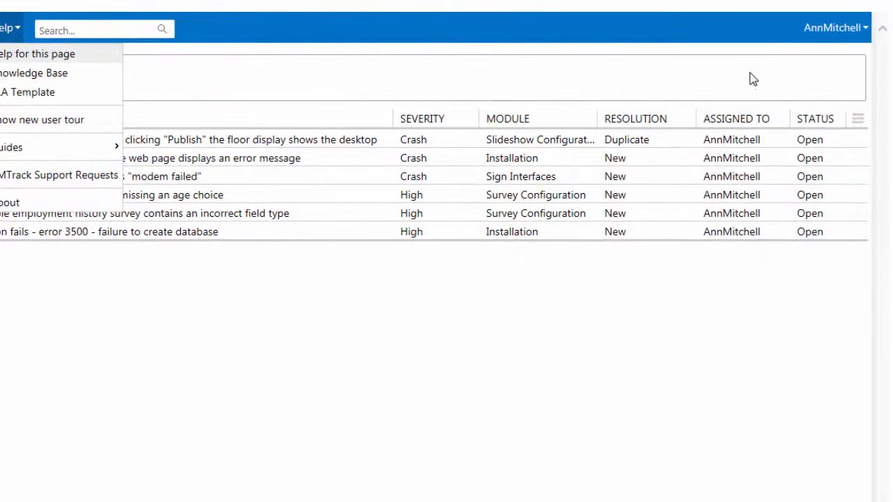
left_click(812, 31)
left_click(812, 31)
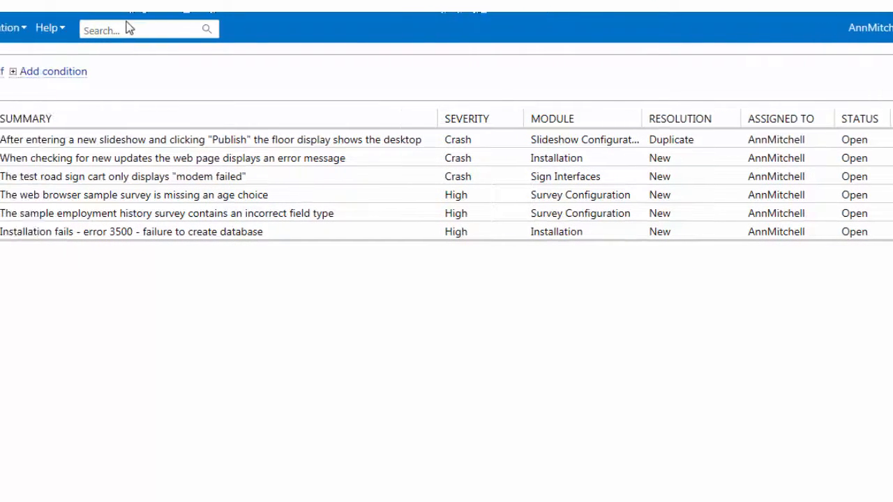
left_click(83, 28)
type("2")
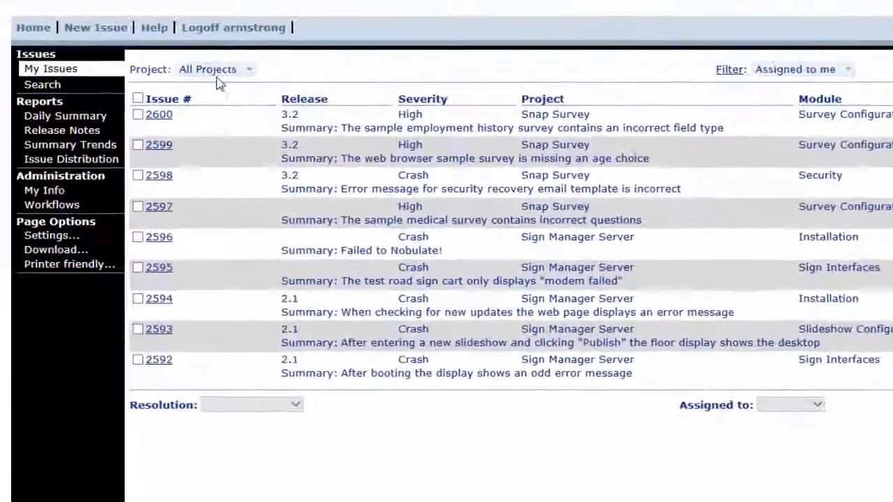
In the older RMTrack version, save a filter named Example filter matching issues assigned exactly to the logged-in user and with a blank Module.
left_click(131, 39)
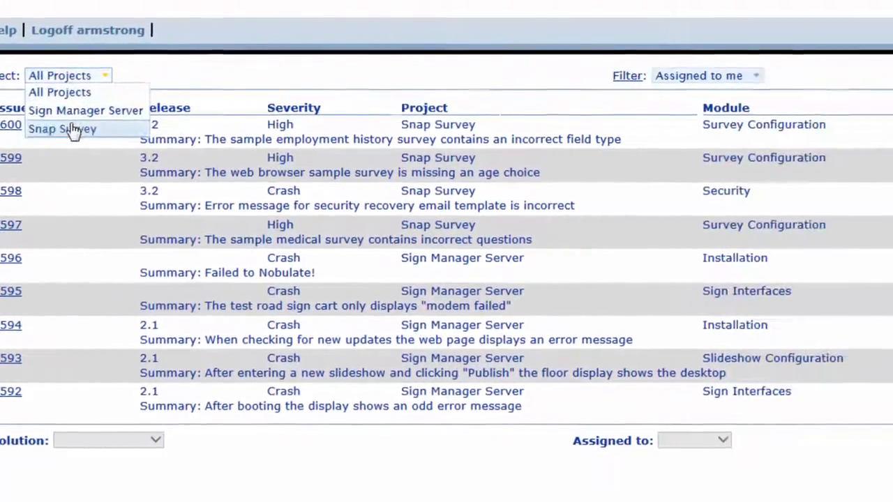
left_click(864, 84)
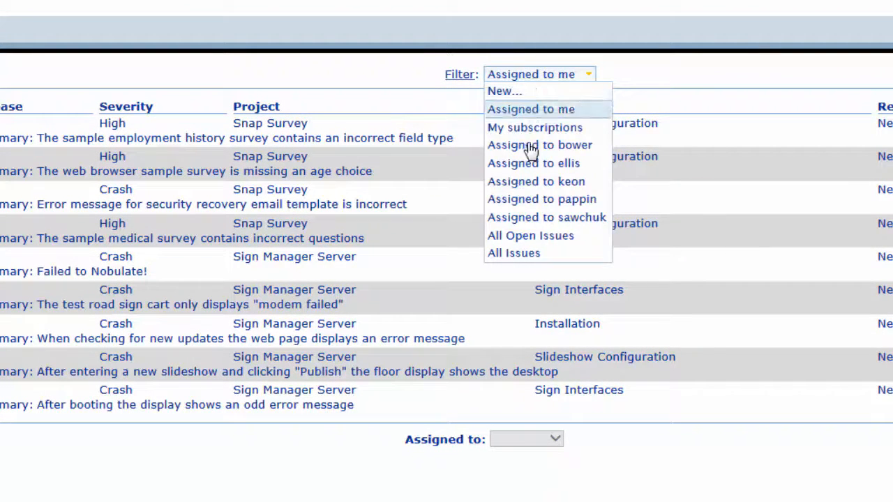
left_click(503, 91)
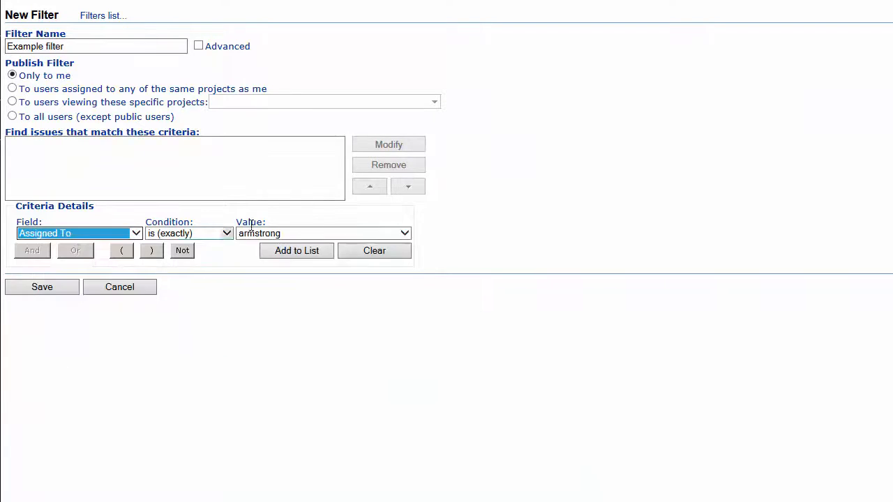
left_click(297, 252)
left_click(79, 234)
left_click(42, 392)
left_click(291, 252)
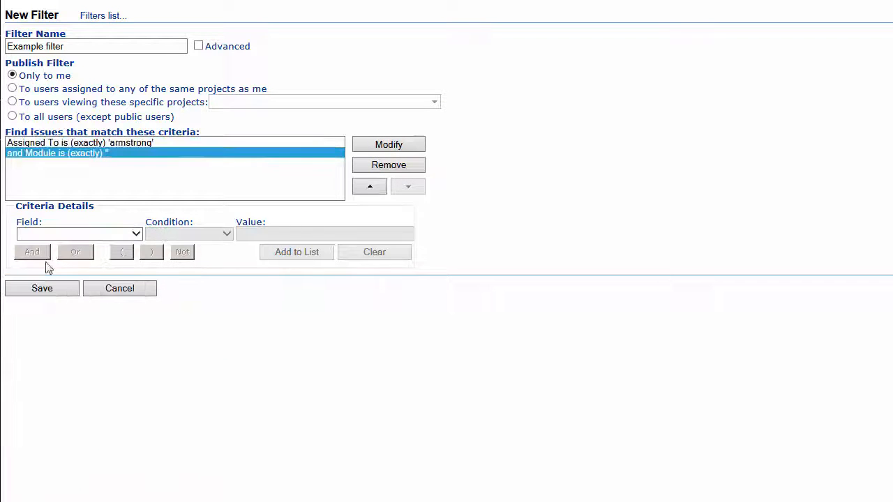
left_click(44, 288)
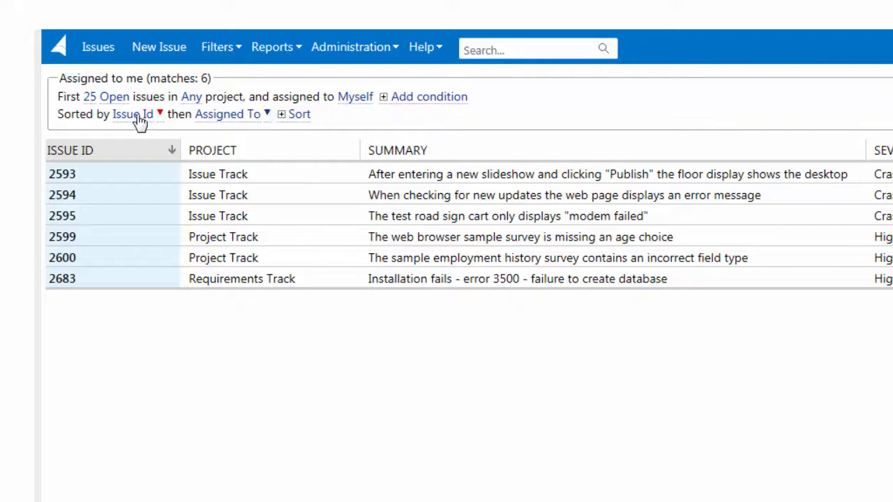
In the new RMTrack version, examine the choices for issue count, open or closed status, and project in the filter description.
left_click(90, 98)
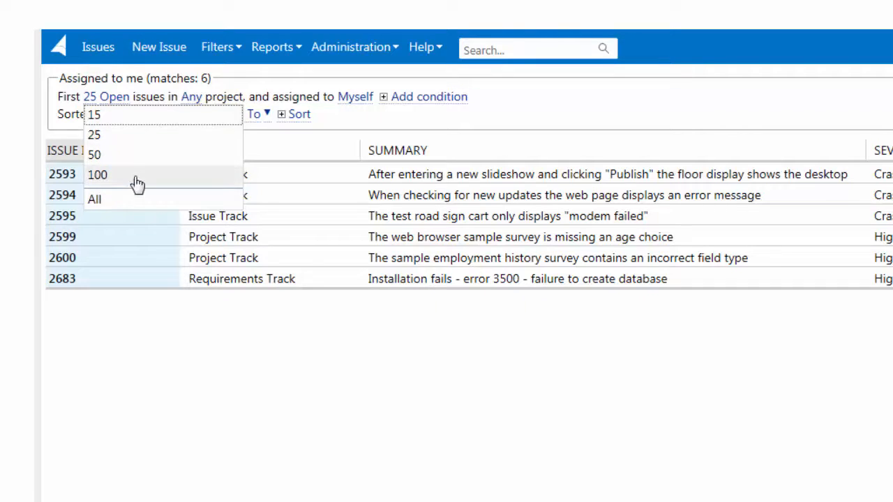
left_click(124, 104)
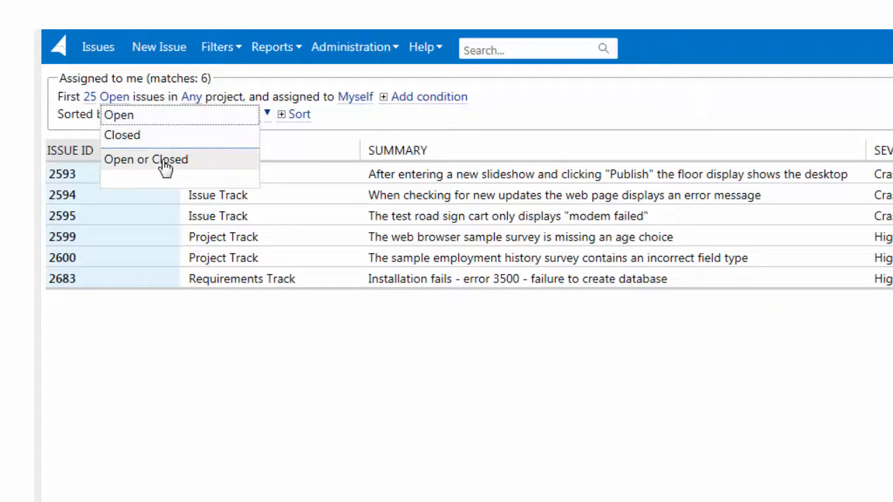
left_click(198, 100)
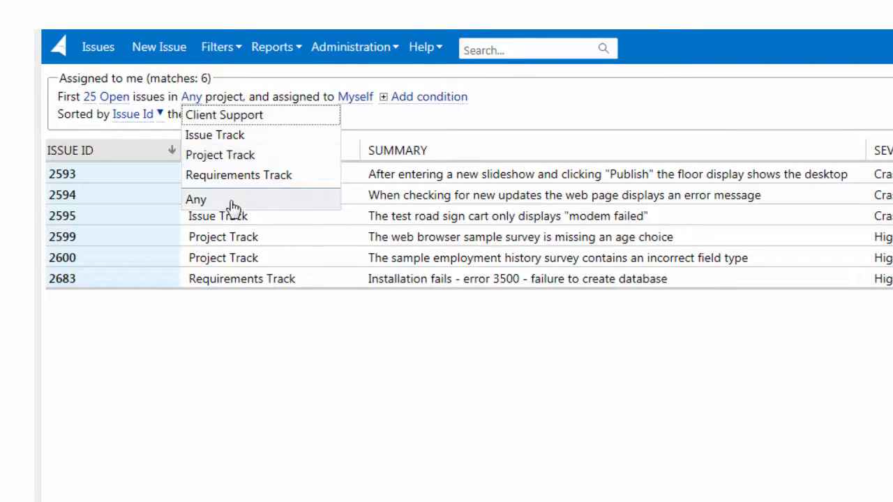
Add a condition to the Assigned to me filter that limits Severity to Crash.
left_click(386, 105)
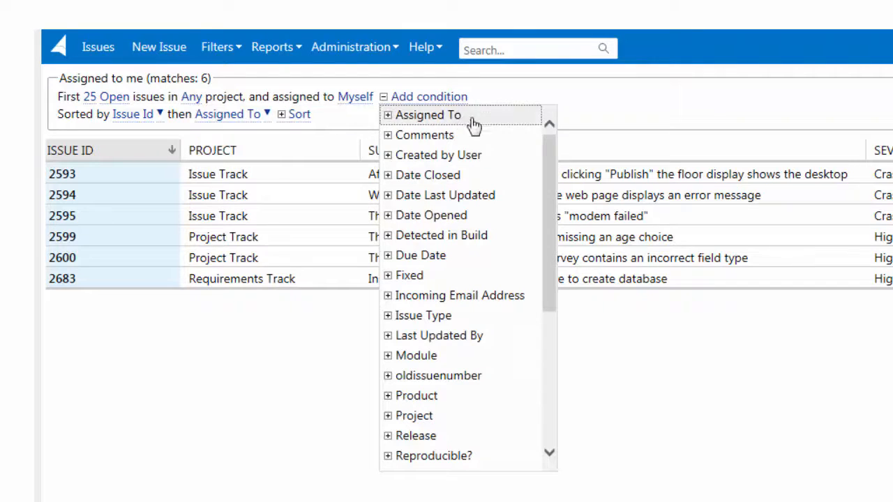
left_click_drag(549, 160, 546, 264)
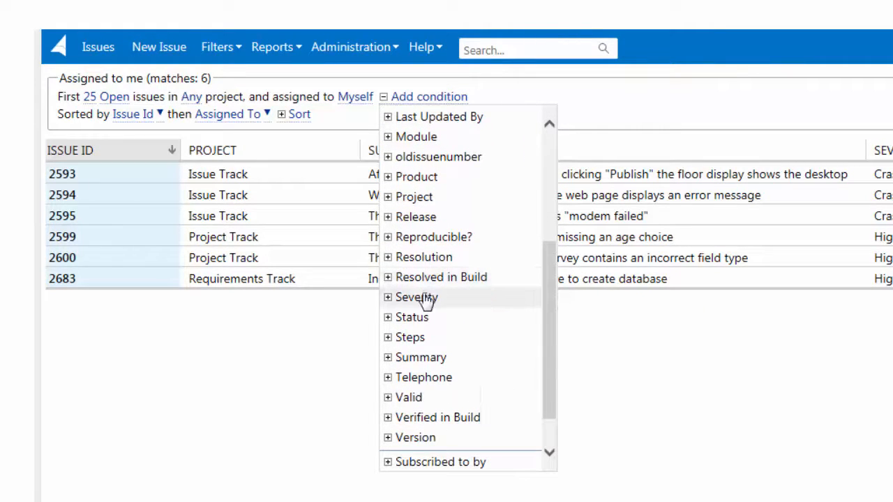
left_click(387, 302)
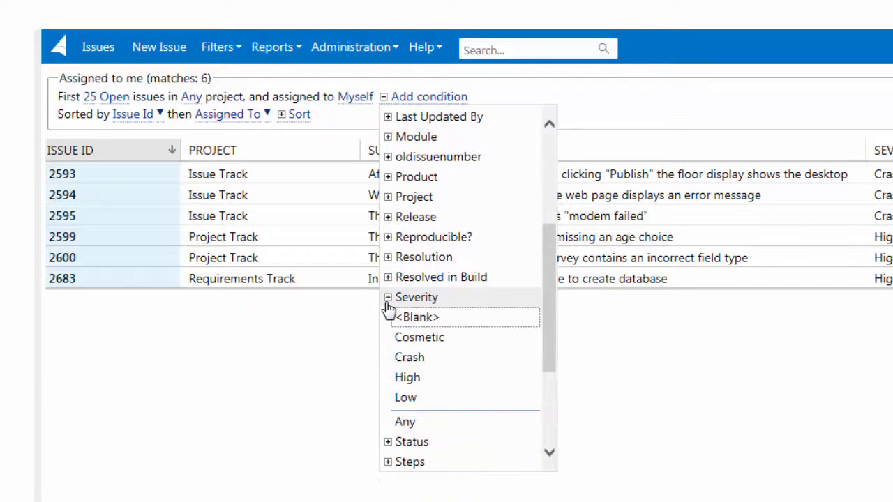
left_click(419, 359)
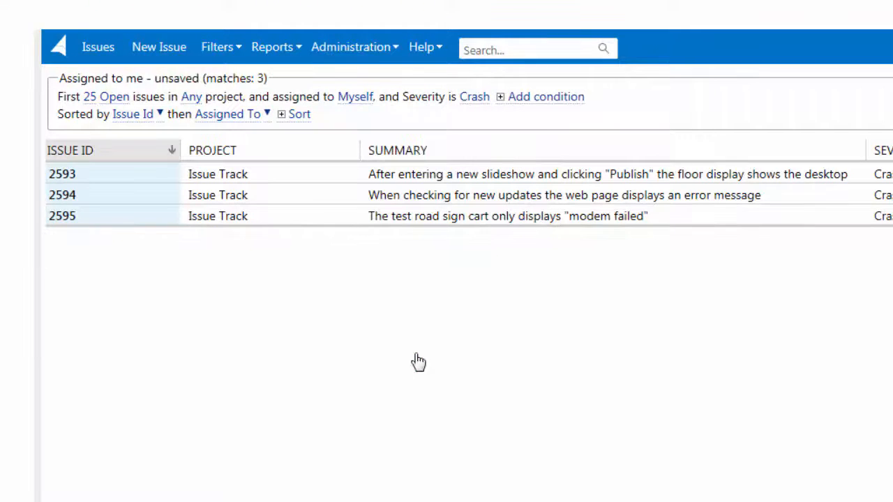
Add a second user to the filter's Assigned To condition.
left_click(500, 103)
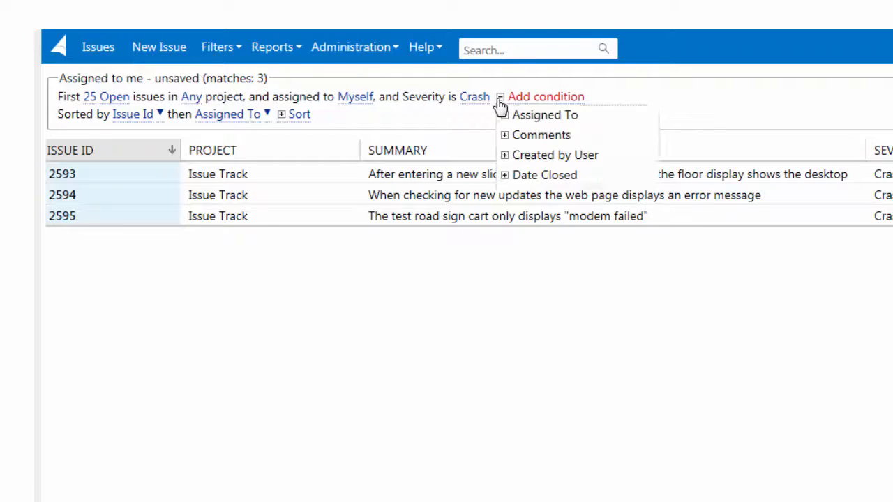
left_click(506, 116)
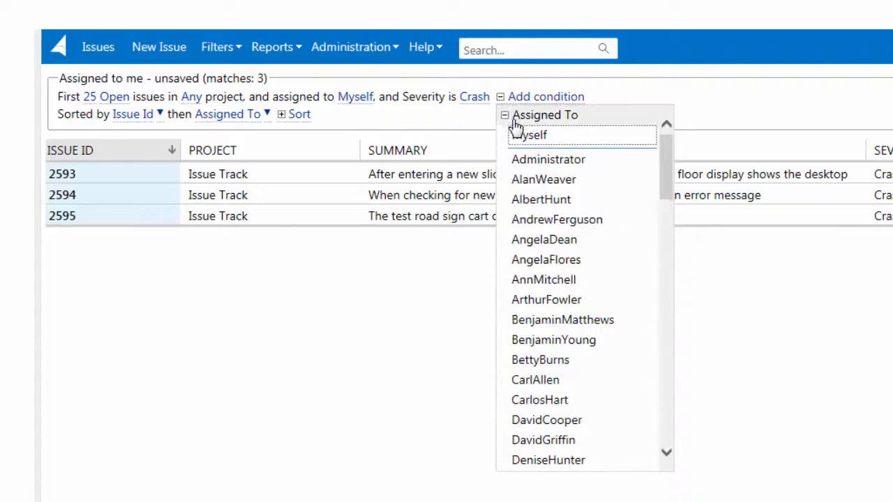
left_click(530, 175)
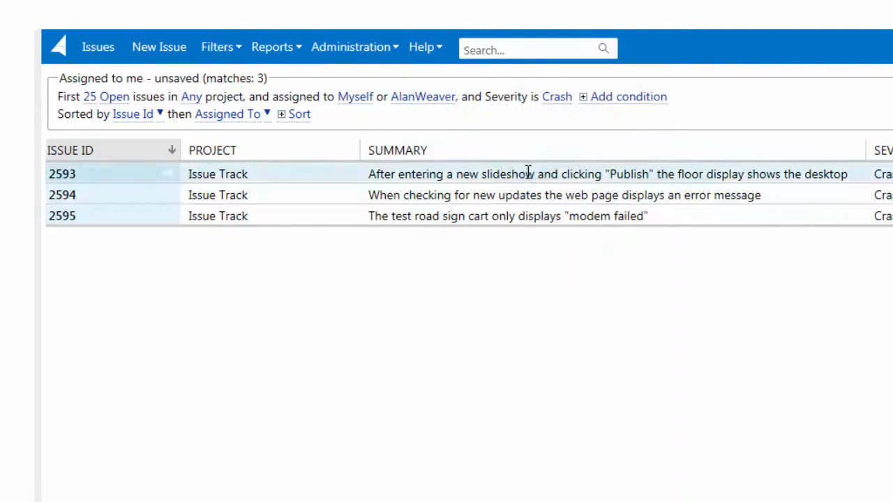
Remove the extra assignee and the Severity condition from the filter by setting them to Anybody and Any.
left_click(416, 108)
left_click_drag(556, 175, 552, 398)
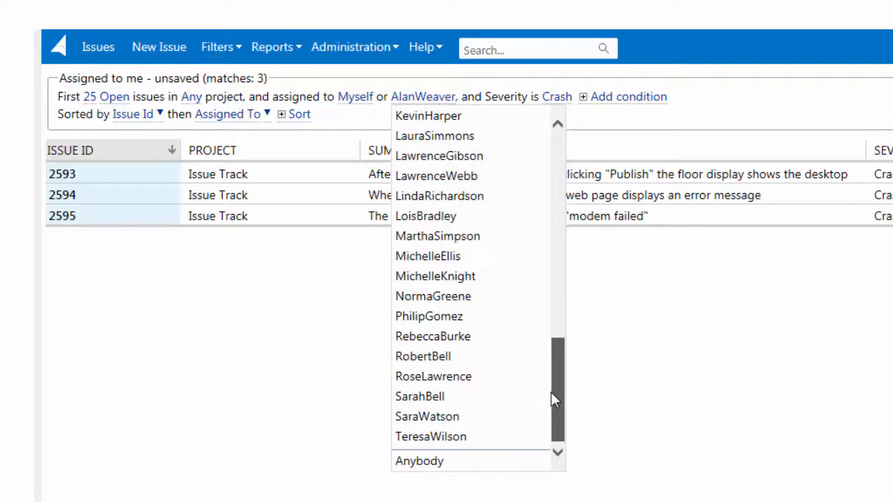
left_click(491, 461)
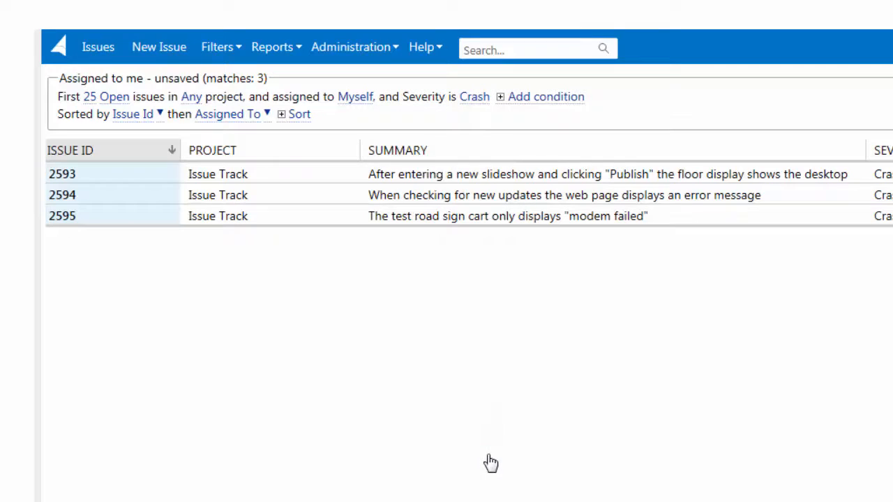
left_click(474, 98)
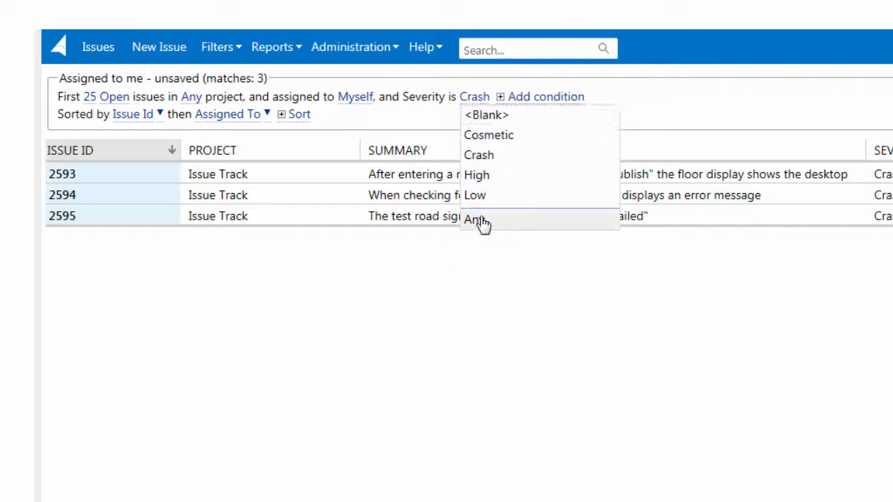
left_click(478, 220)
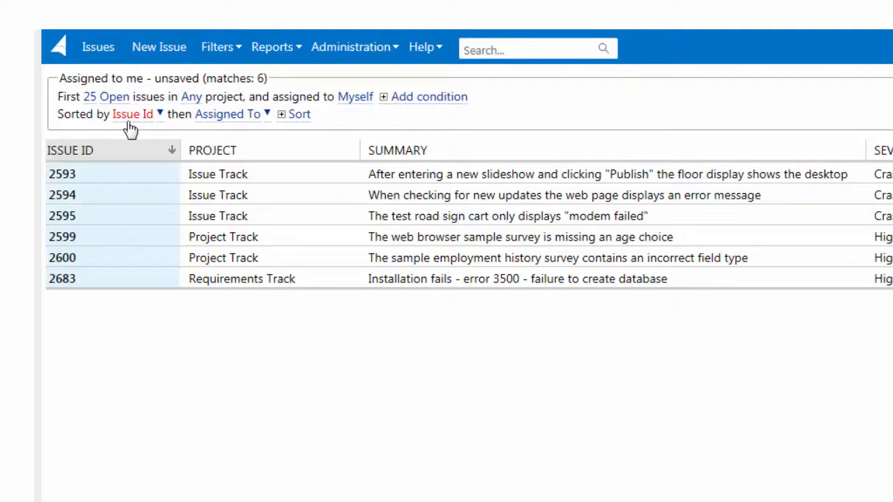
Sort the issue list by Project in descending order, ahead of Issue Id and Assigned To.
left_click(225, 152)
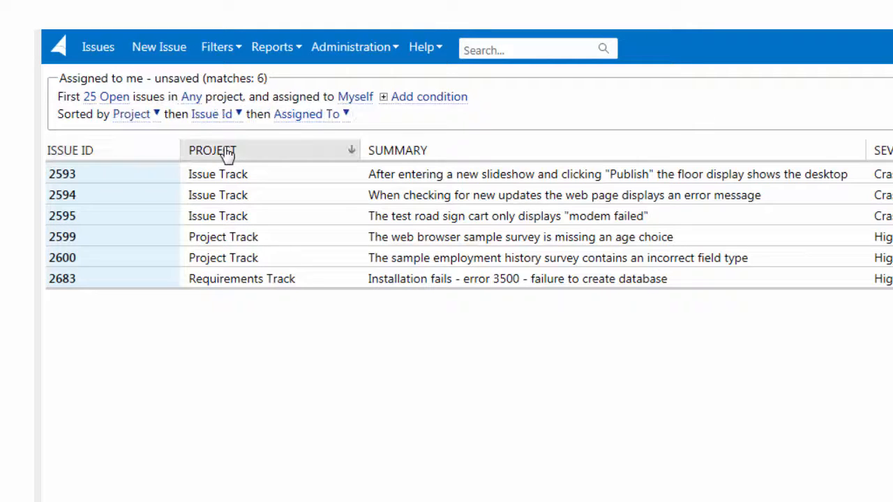
left_click(130, 117)
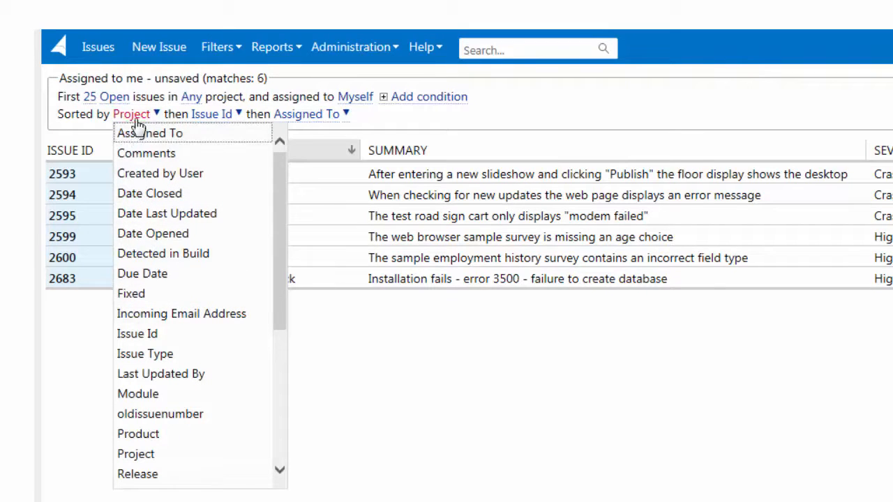
left_click(139, 124)
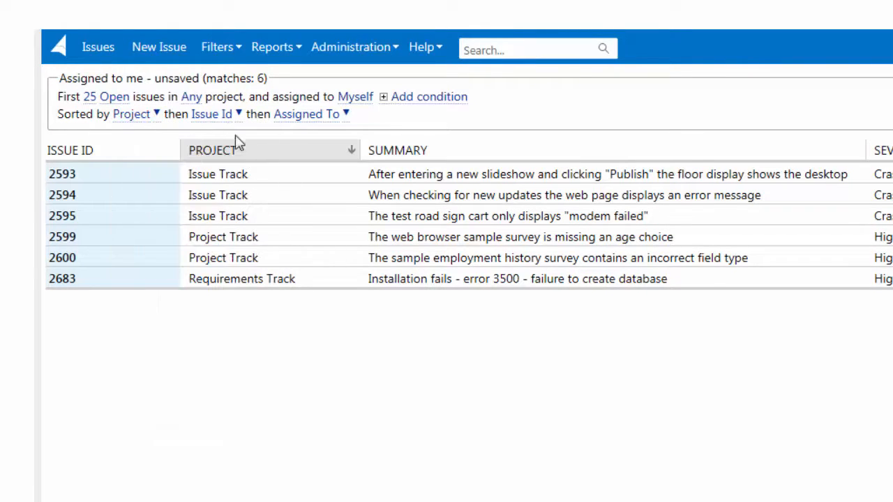
left_click(254, 159)
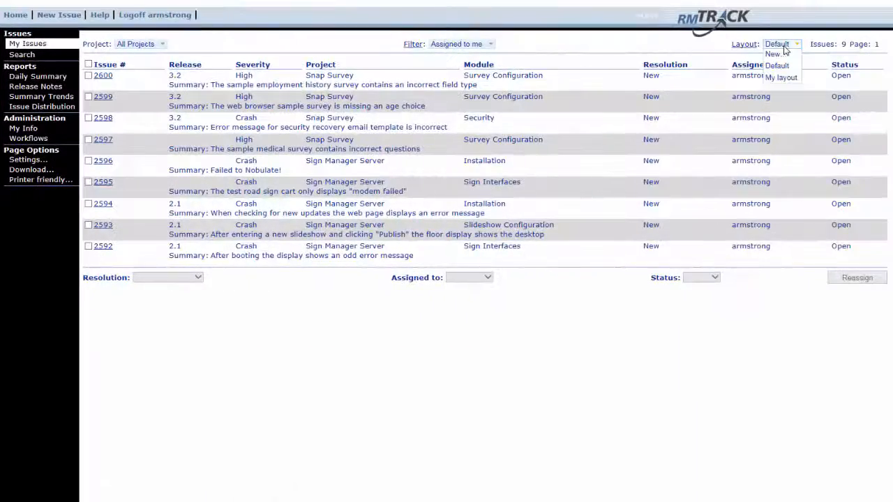
In the older RMTrack version, apply My layout and save it with a Created by User column added after Severity.
left_click(783, 79)
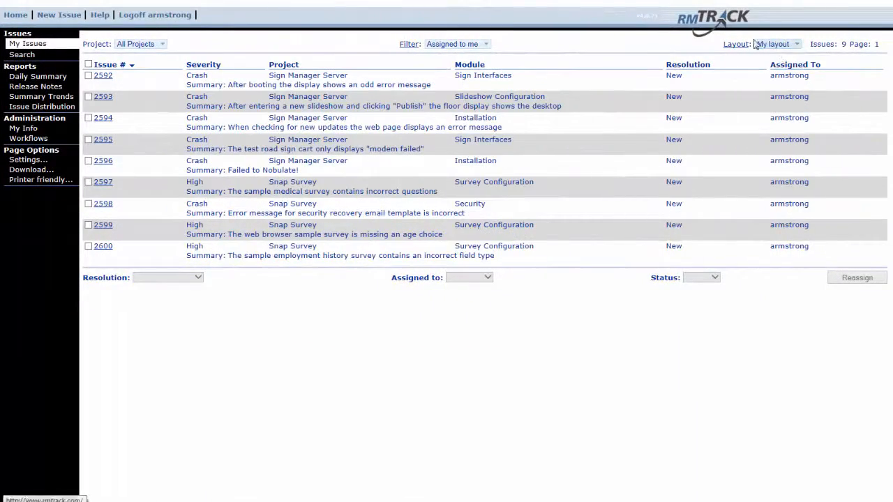
left_click(733, 49)
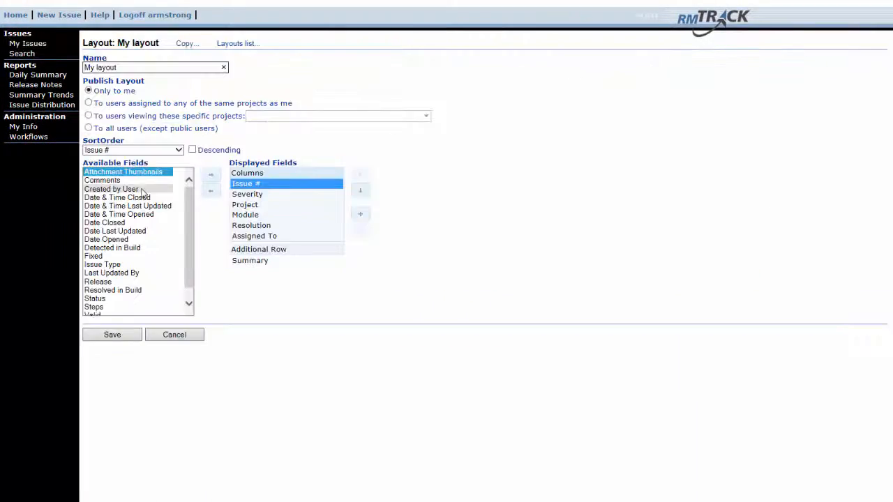
left_click(108, 189)
left_click(209, 174)
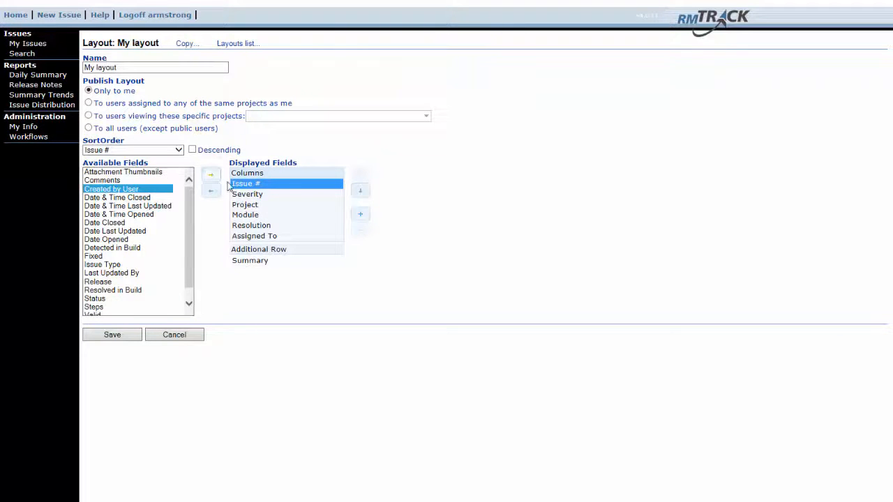
left_click(364, 196)
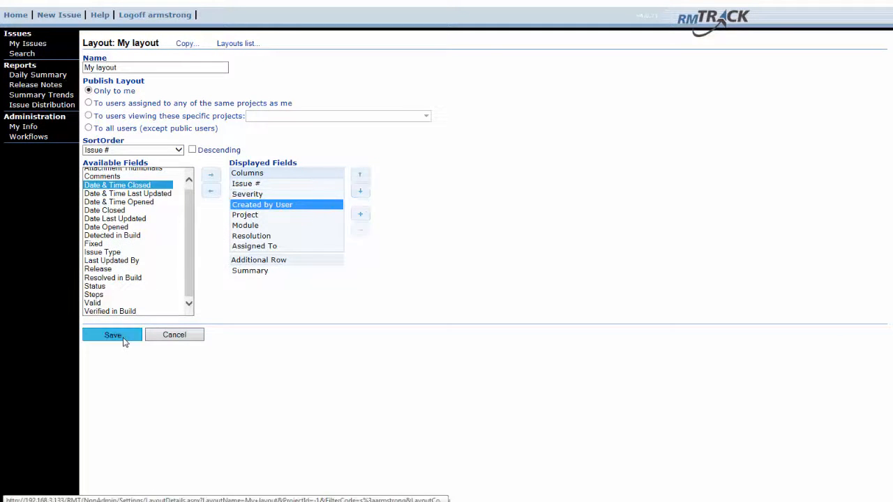
left_click(123, 340)
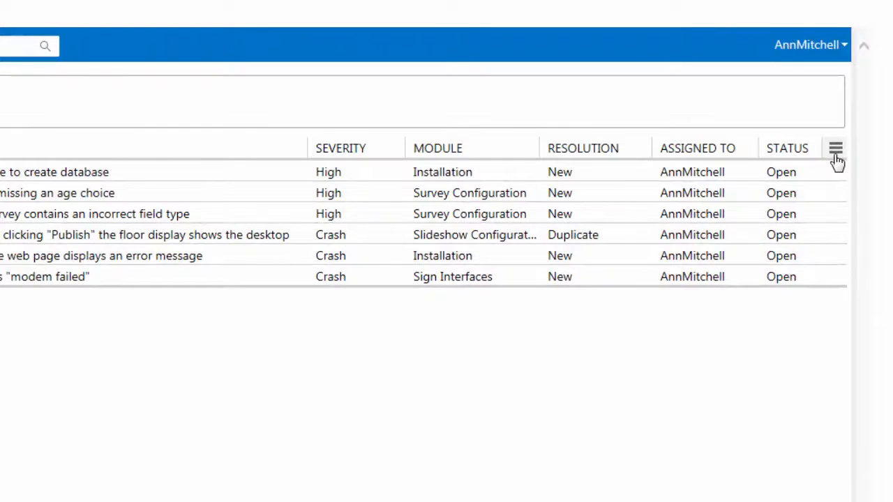
Add the Created by User and Date Opened fields to the displayed columns, placing them between Summary and Severity.
left_click(837, 157)
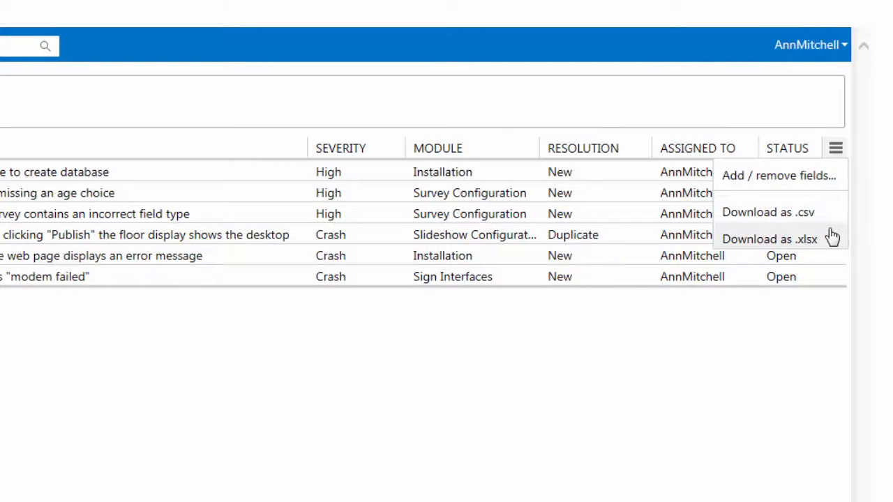
left_click(815, 182)
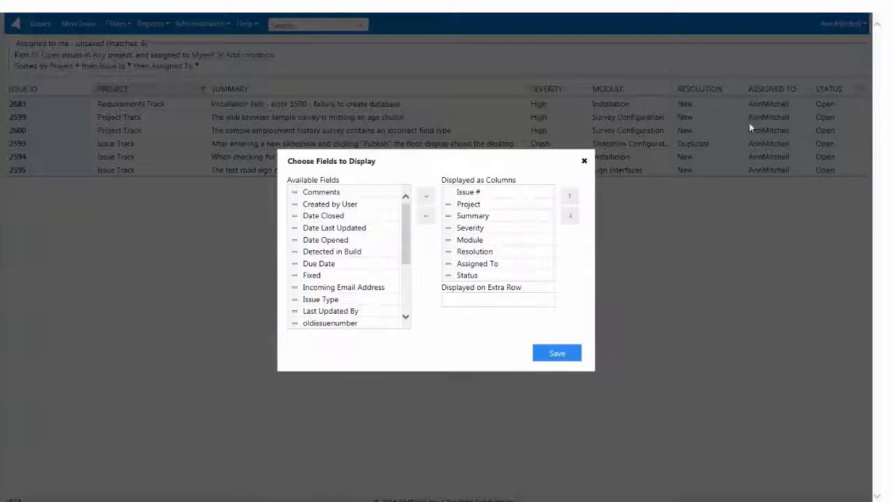
left_click(329, 207)
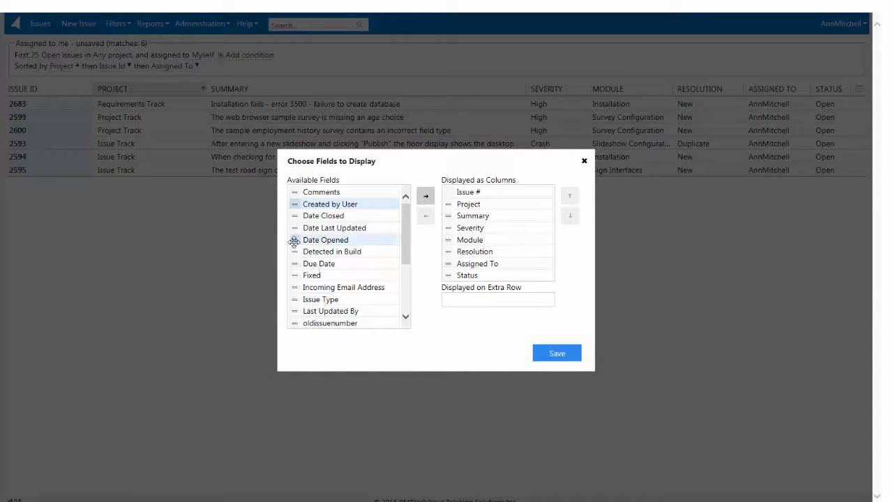
left_click_drag(295, 242, 446, 248)
left_click(569, 201)
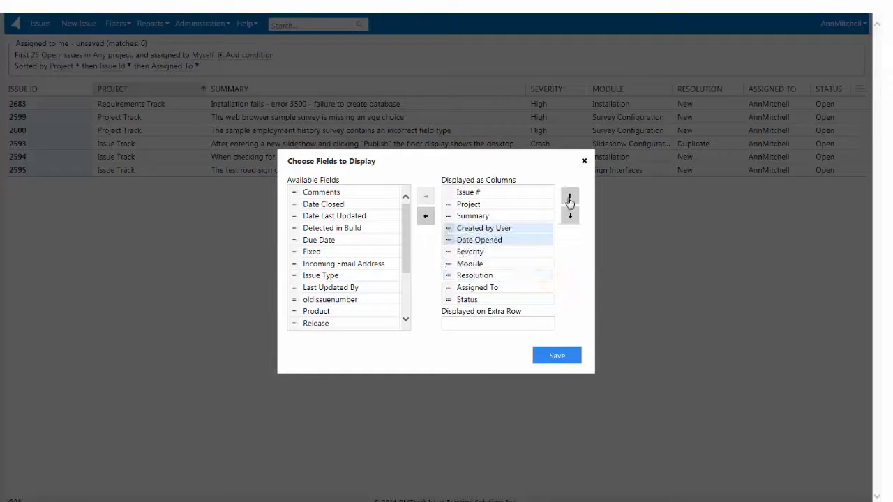
left_click(570, 198)
left_click(571, 216)
Move the Status field above Assigned To in the displayed columns and save the field selection.
left_click(464, 302)
mouse_move(446, 300)
left_mouse_down()
mouse_move(442, 318)
mouse_move(445, 287)
left_mouse_up()
left_click(545, 356)
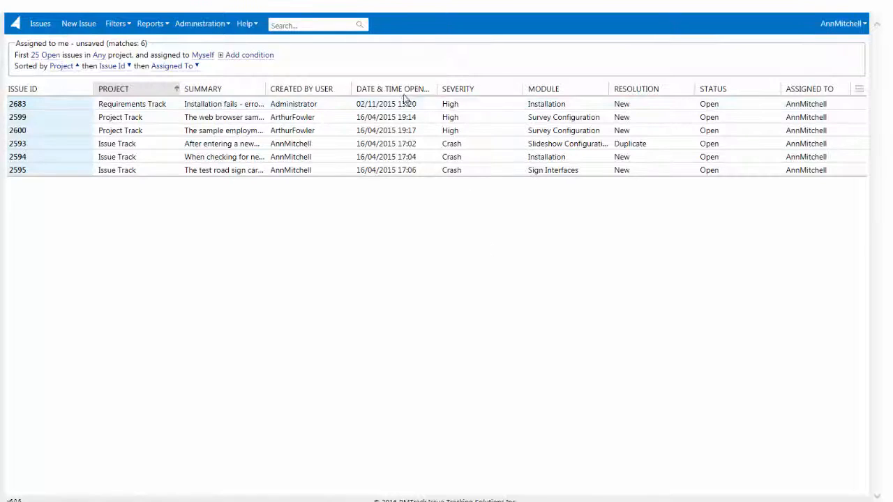
Rearrange the list columns so Date & Time Opened and Status follow Severity and Module follows Resolution, and widen the Summary and Assigned To columns.
left_click_drag(408, 90, 506, 98)
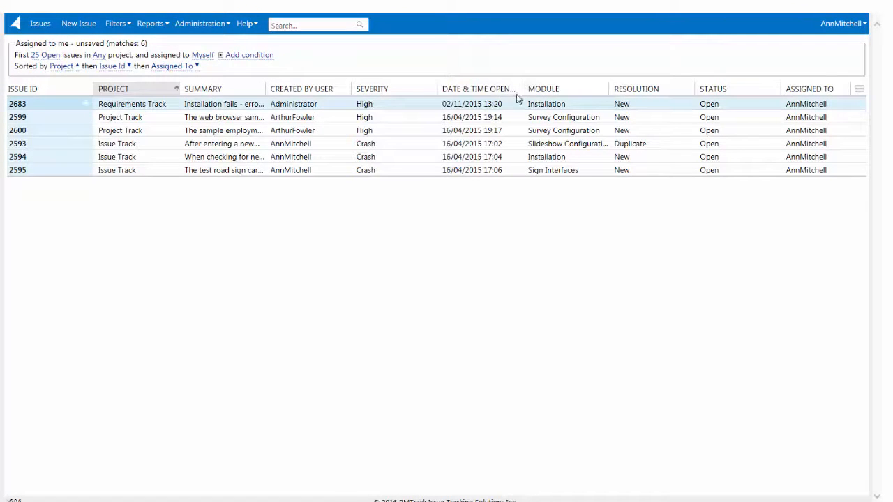
left_click_drag(571, 92, 740, 86)
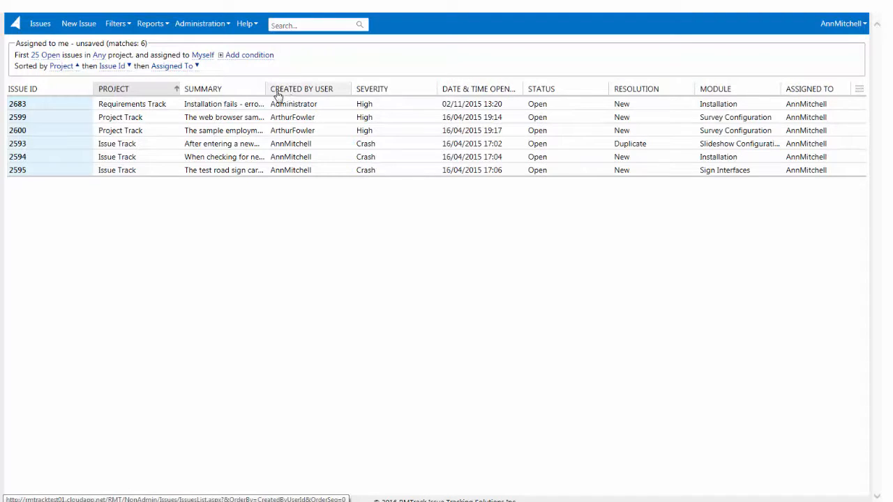
left_click_drag(265, 90, 572, 88)
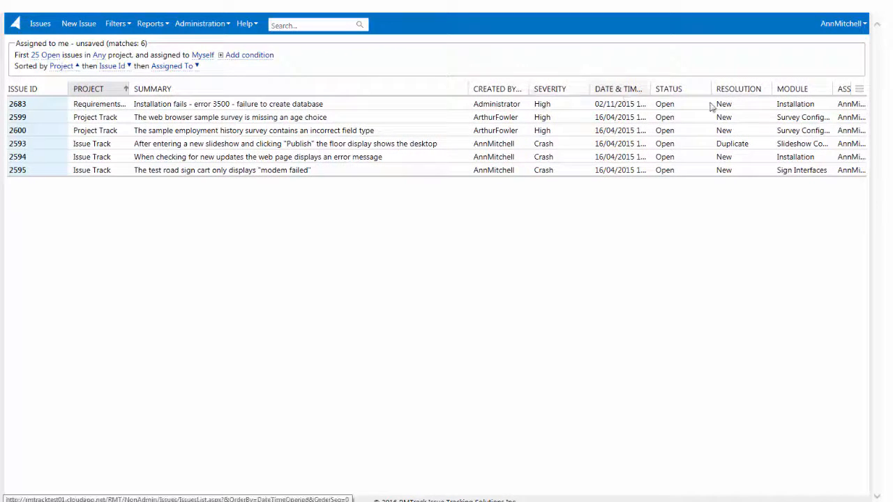
left_click_drag(836, 90, 821, 86)
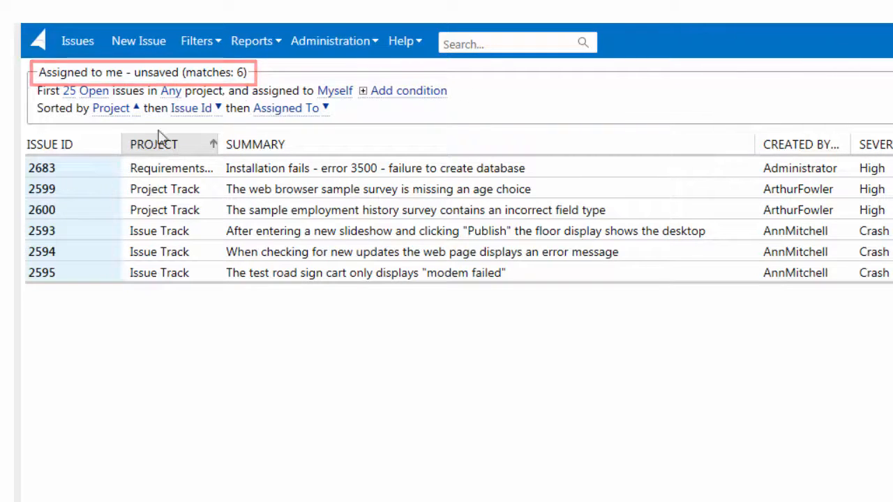
Open issue 2683, return to the issue list, and log out of the account.
left_click(55, 171)
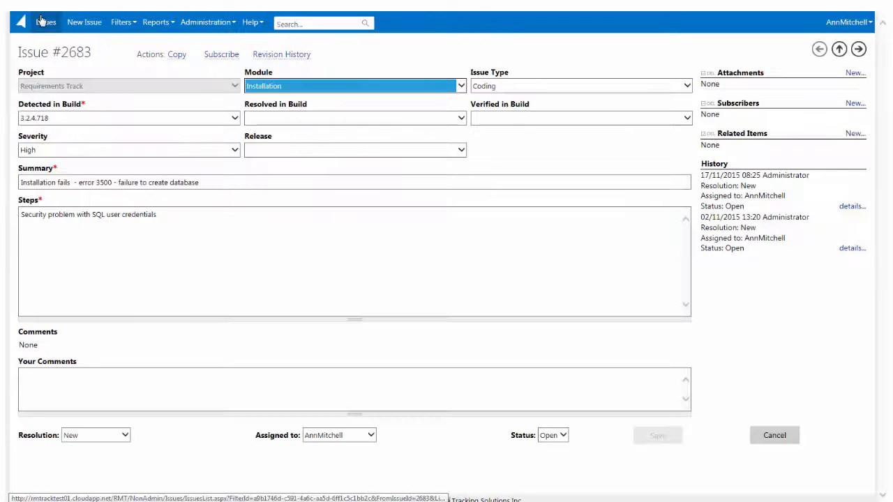
left_click(43, 23)
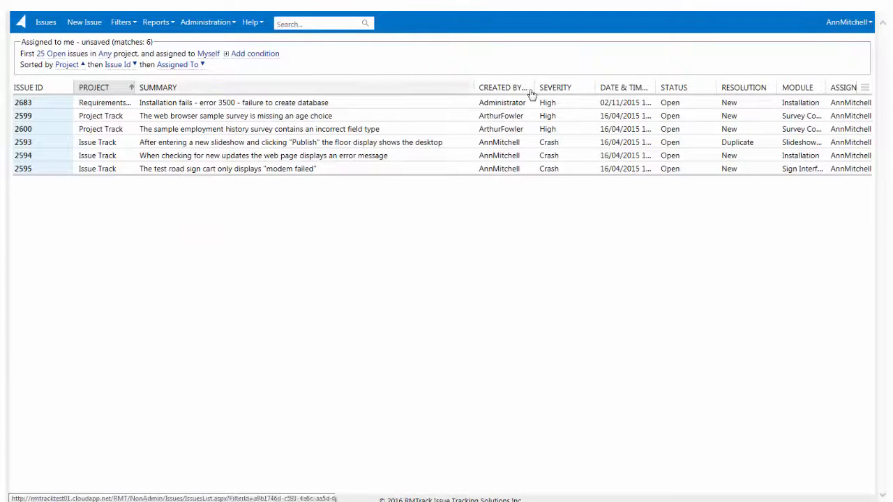
left_click(831, 23)
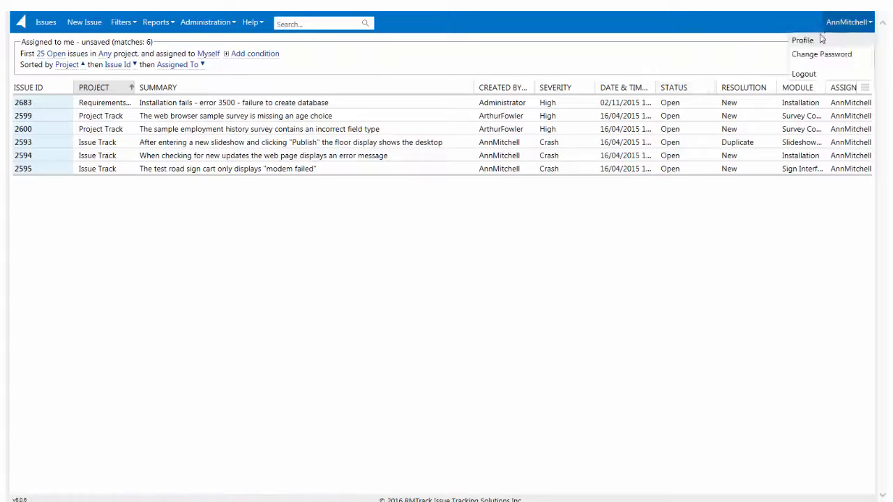
left_click(804, 74)
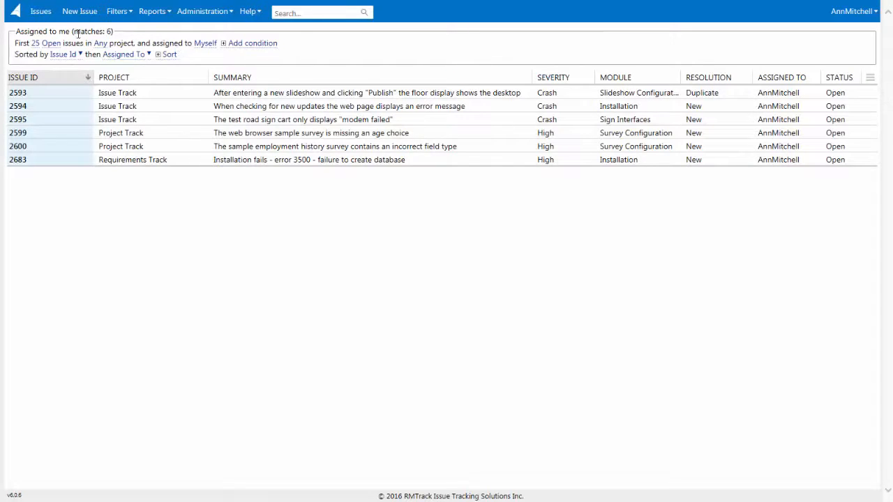
Save the current filter under the name My New Filter and make it visible to all users.
left_click(116, 11)
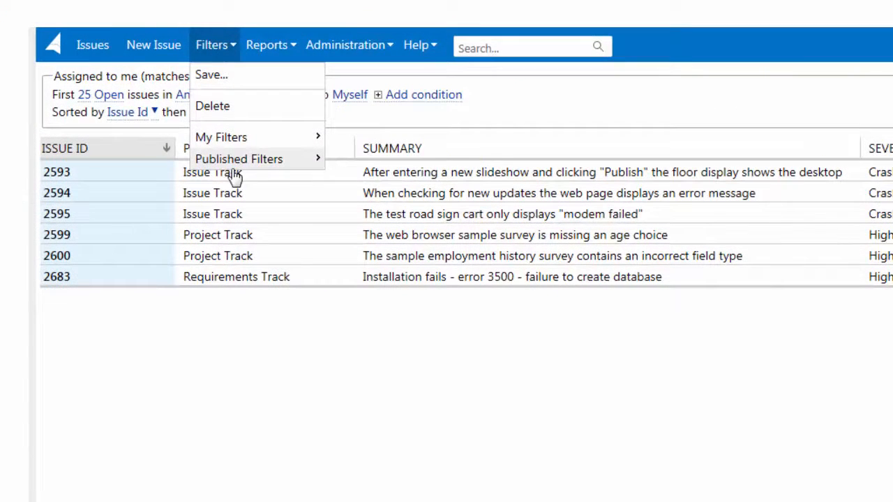
left_click(218, 77)
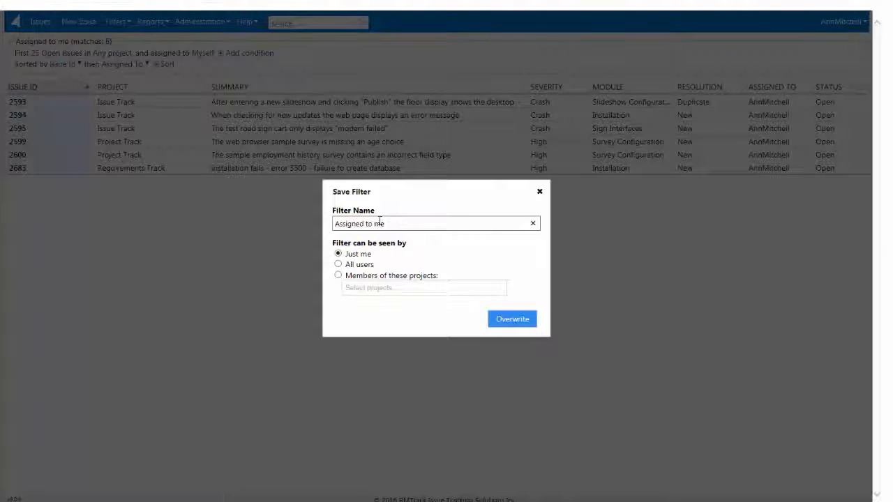
left_click_drag(385, 223, 323, 219)
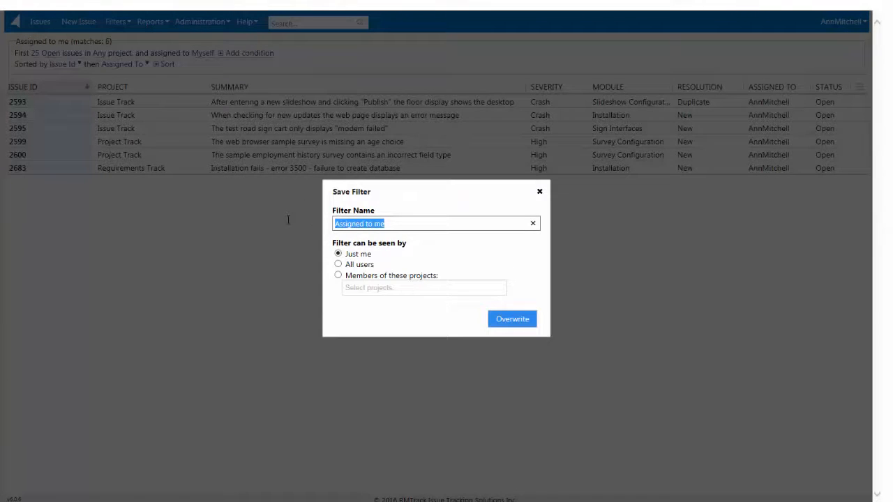
type("My New Filter")
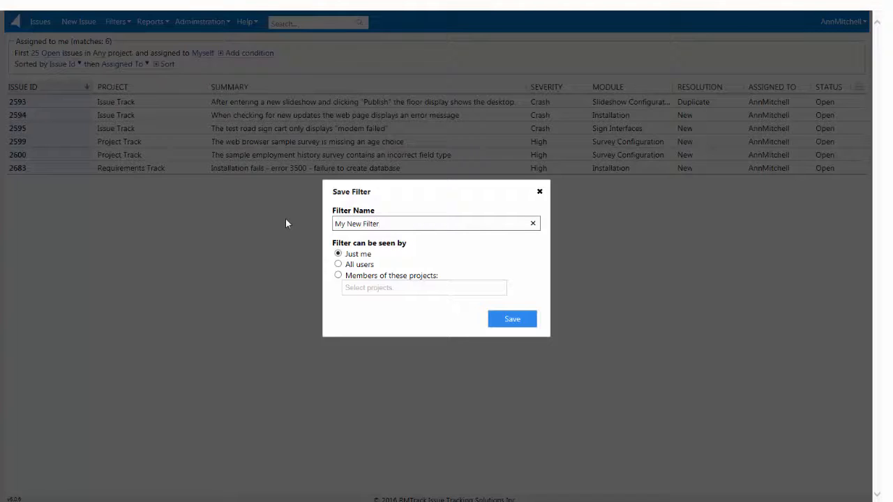
left_click(348, 267)
left_click(512, 319)
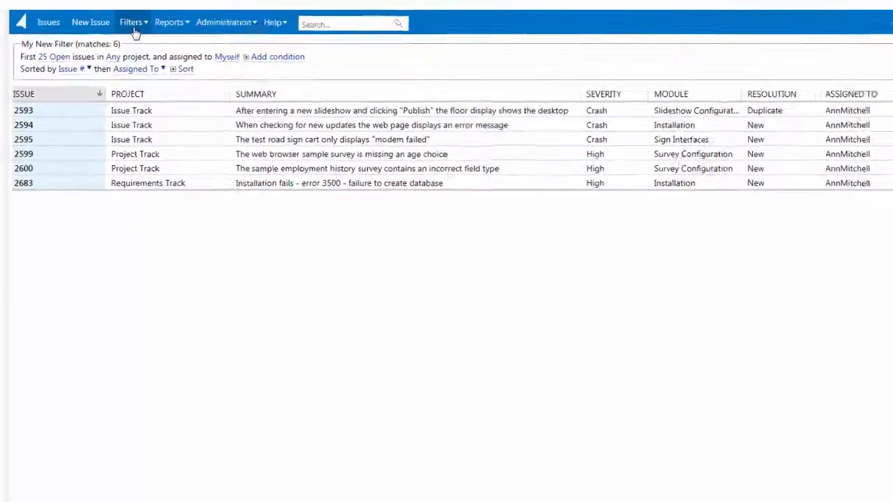
Apply the saved filter Converted New Crashes and remove its converted Status, Severity and Resolution condition.
left_click(135, 31)
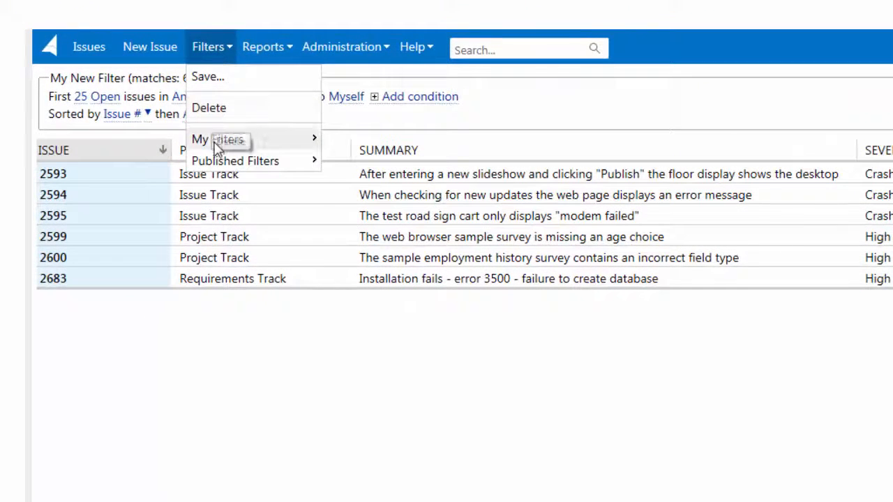
mouse_move(137, 95)
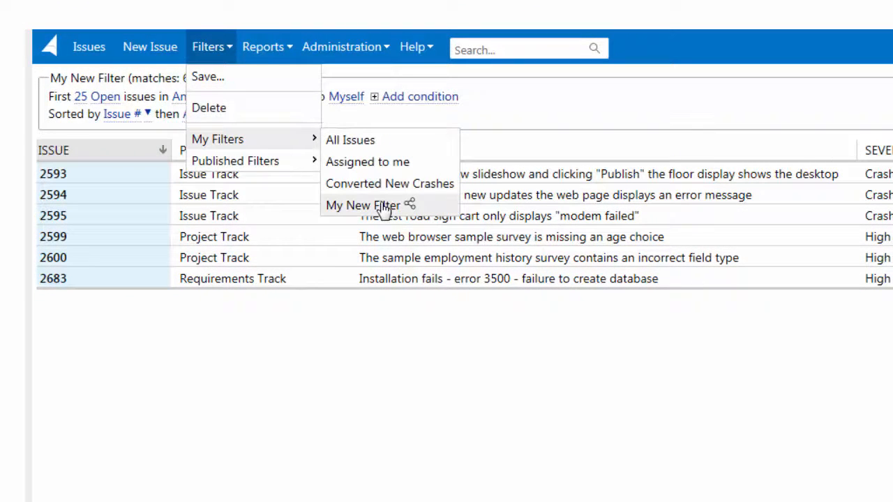
mouse_move(265, 167)
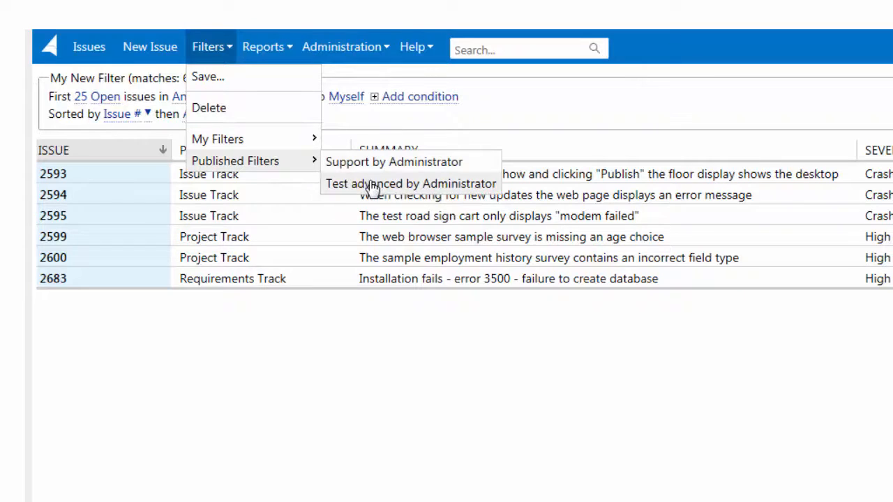
mouse_move(284, 144)
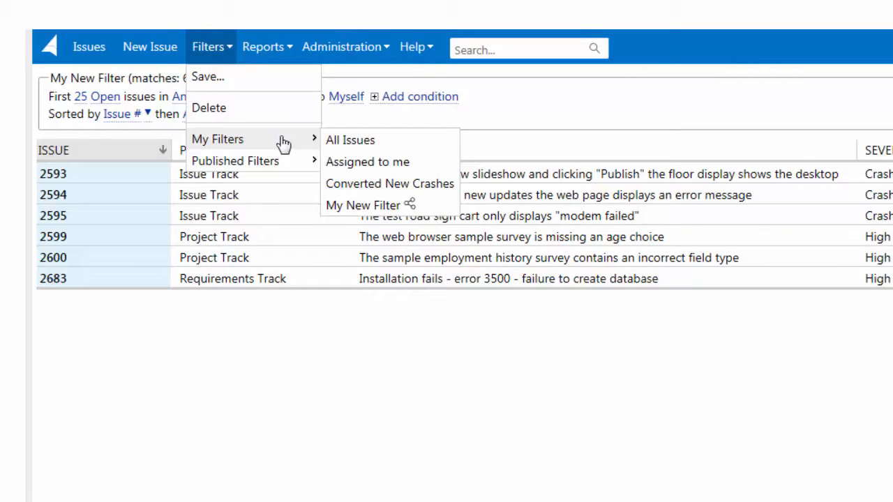
left_click(351, 187)
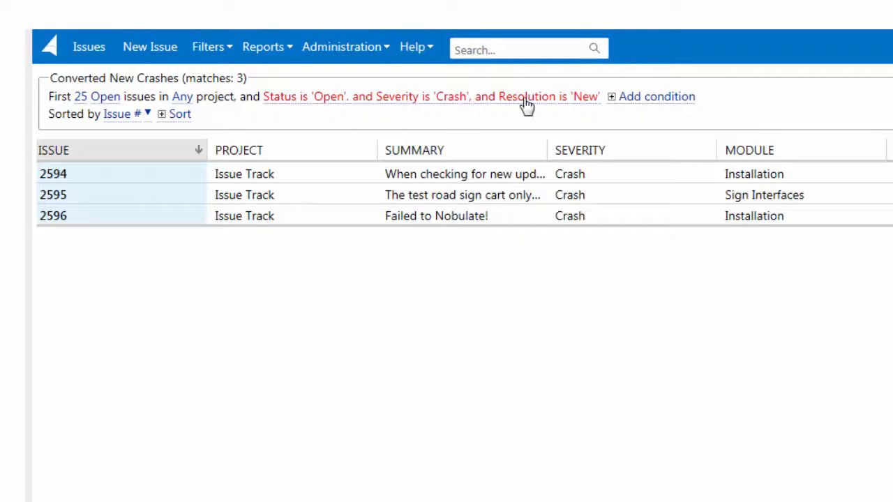
left_click(478, 104)
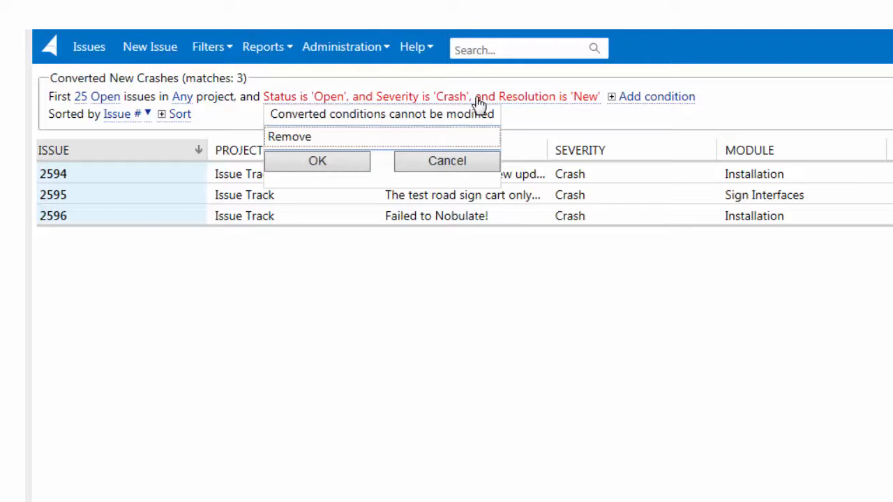
left_click(455, 143)
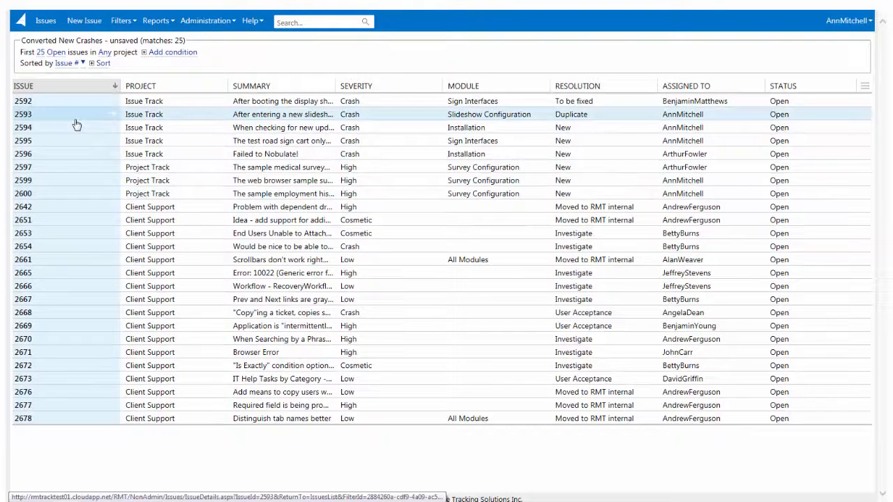
View the details of issue 2593 and return to the issue list.
left_click(76, 119)
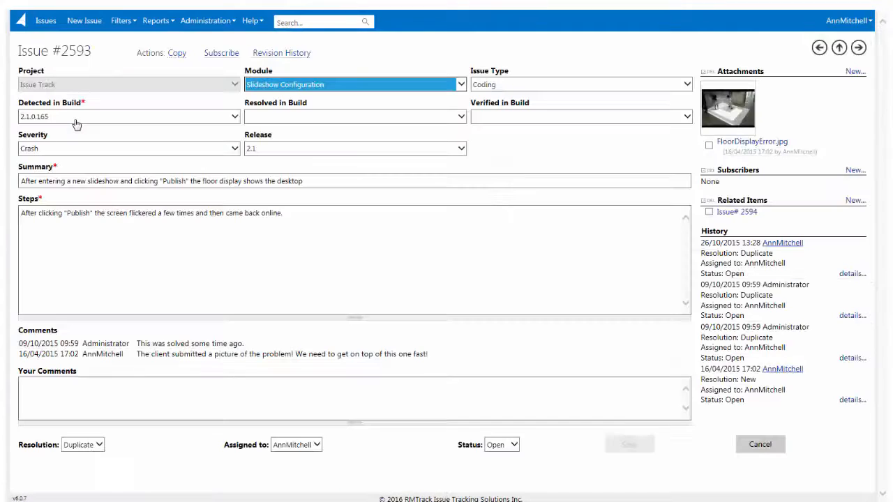
left_click(44, 27)
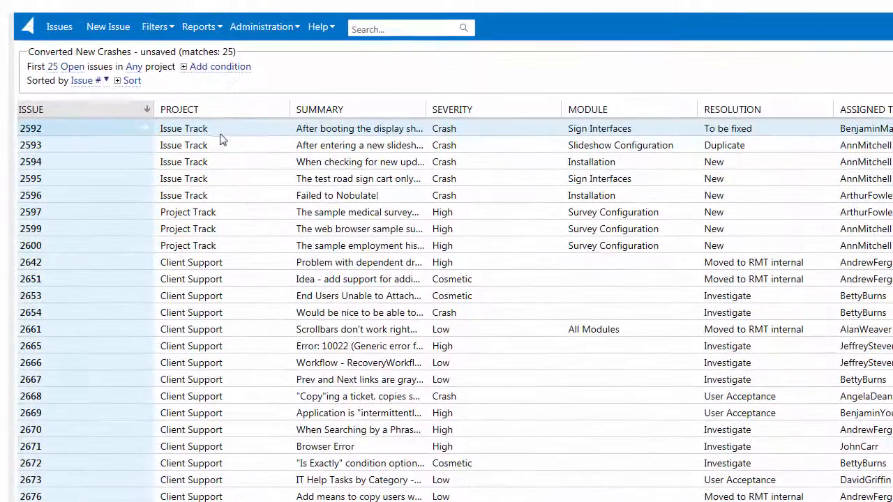
Examine the Resolution, Assigned To and Status choices for quickly reassigning issue 2592, and deselect the issue.
left_click(173, 106)
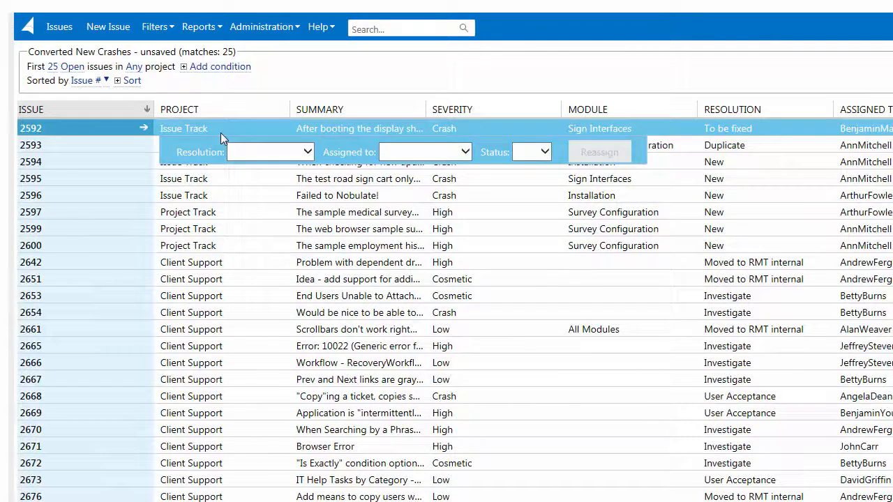
left_click(244, 150)
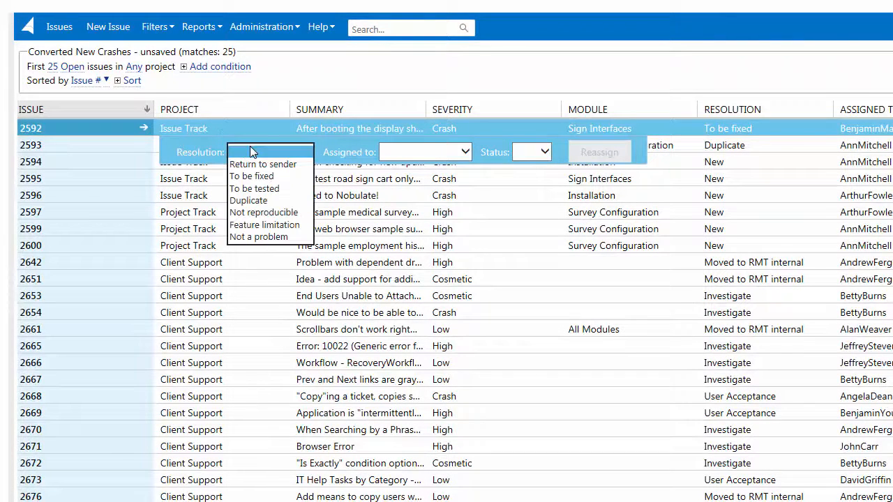
left_click(398, 150)
left_click(516, 153)
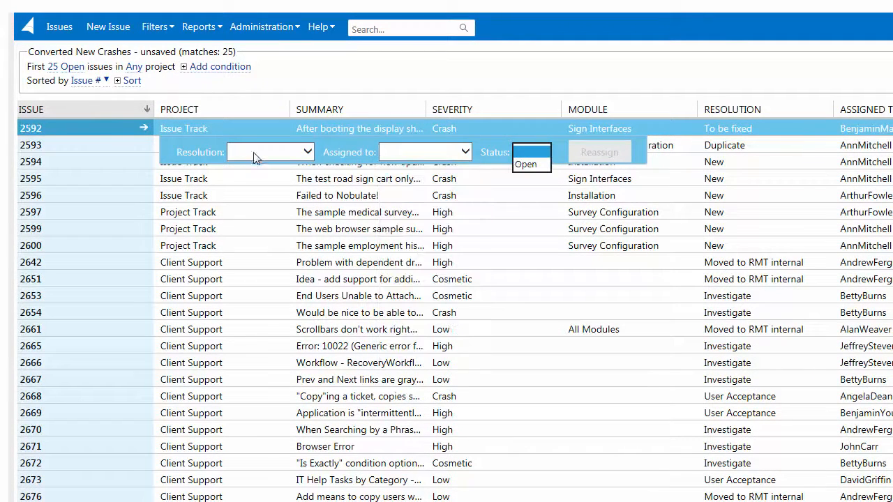
left_click(199, 132)
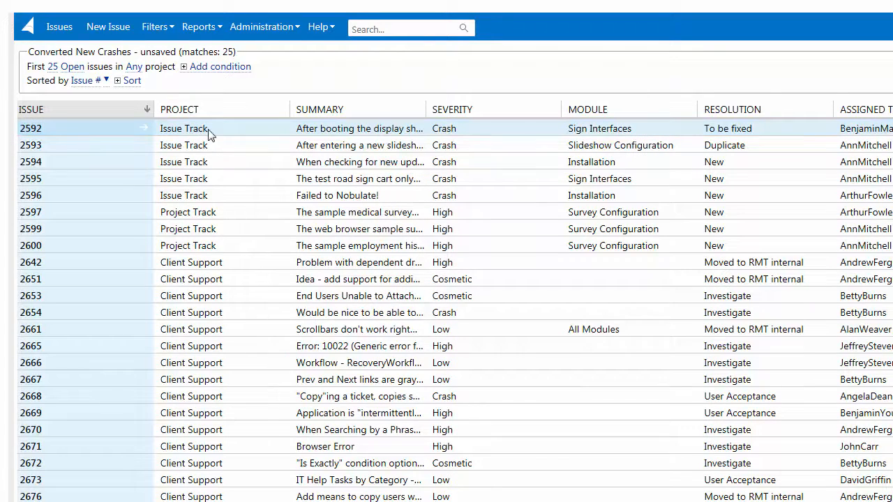
Select issues 2592, 2595 and 2599, extend the selection to the whole range from 2592 to 2599, and clear it.
left_click(208, 133)
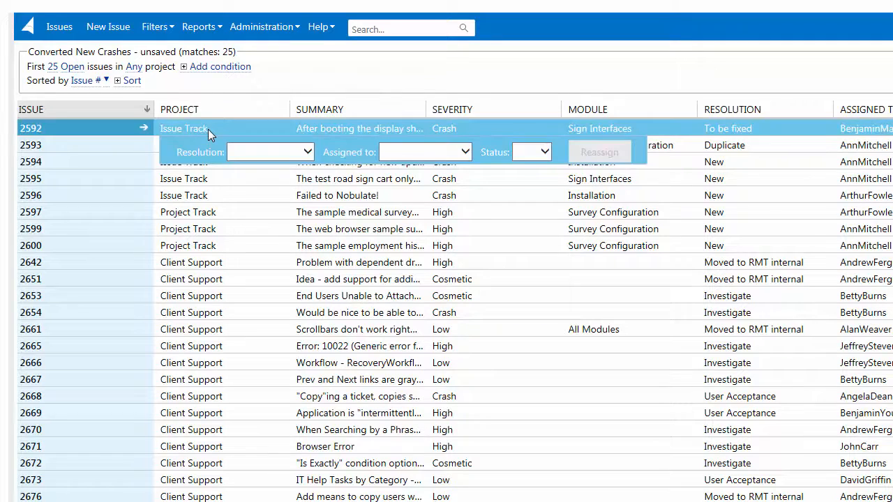
left_click(210, 178, "ctrl")
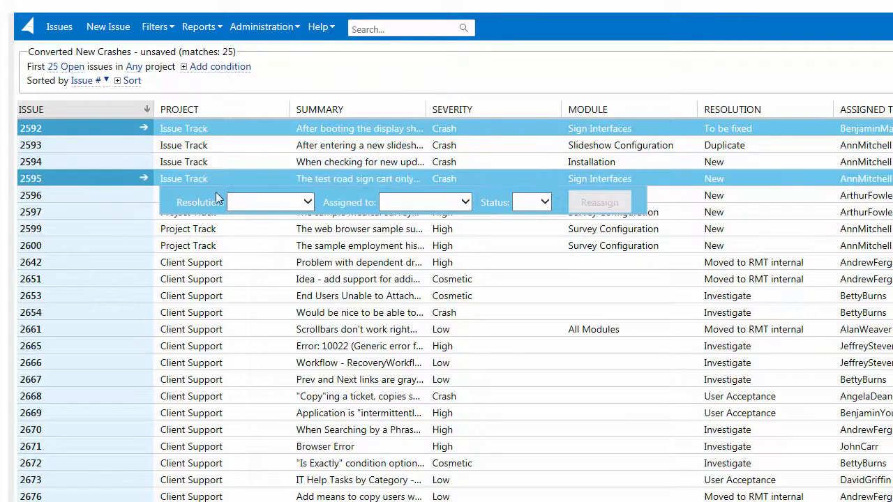
left_click(222, 230, "ctrl")
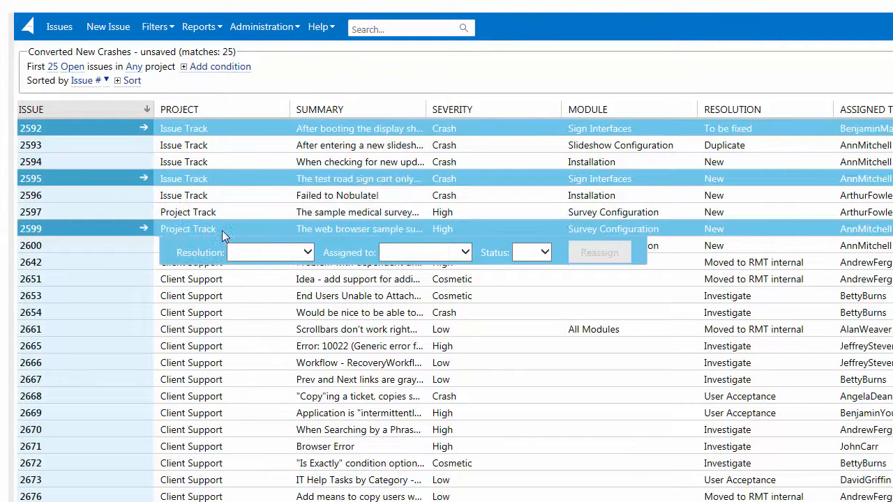
left_click(206, 128, "shift")
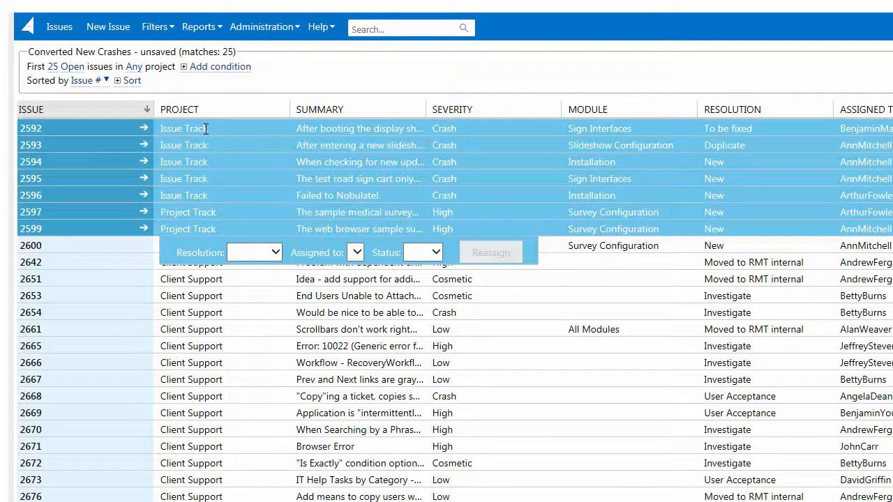
left_click(206, 128)
left_click(206, 127, "ctrl")
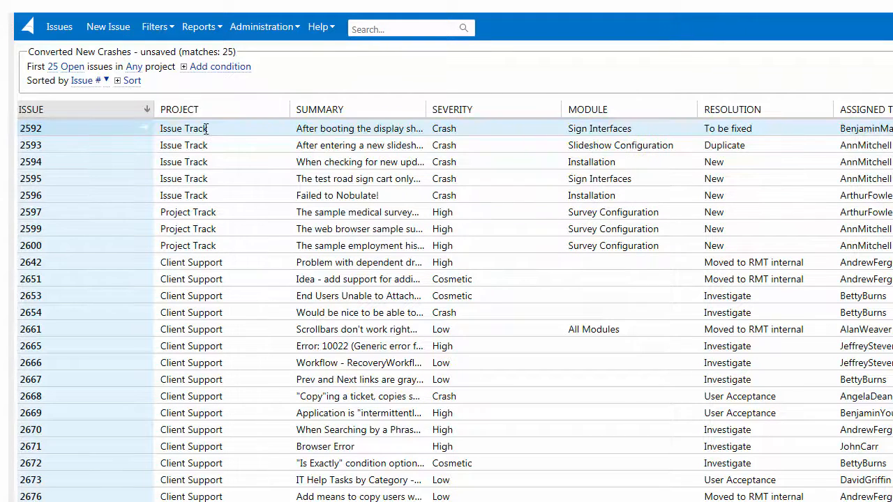
Open the help for the issue list page, expand its Issues List topics and choose the Contact Information topic.
left_click(320, 34)
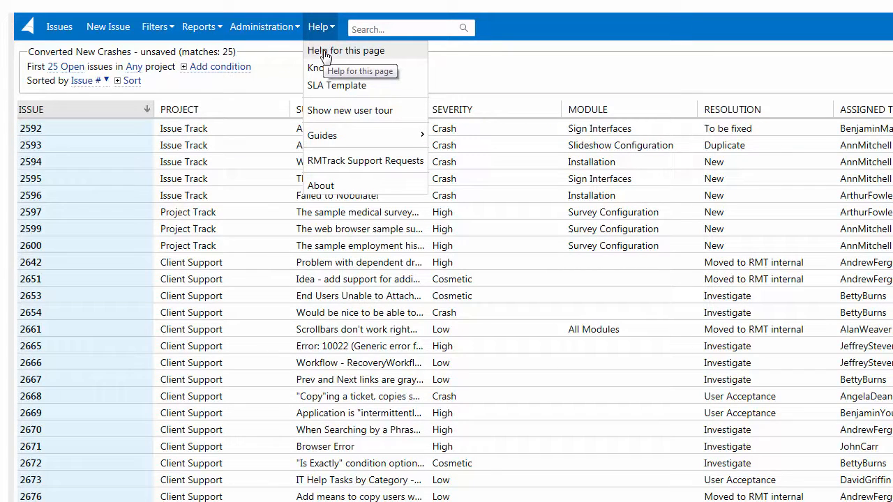
left_click(325, 54)
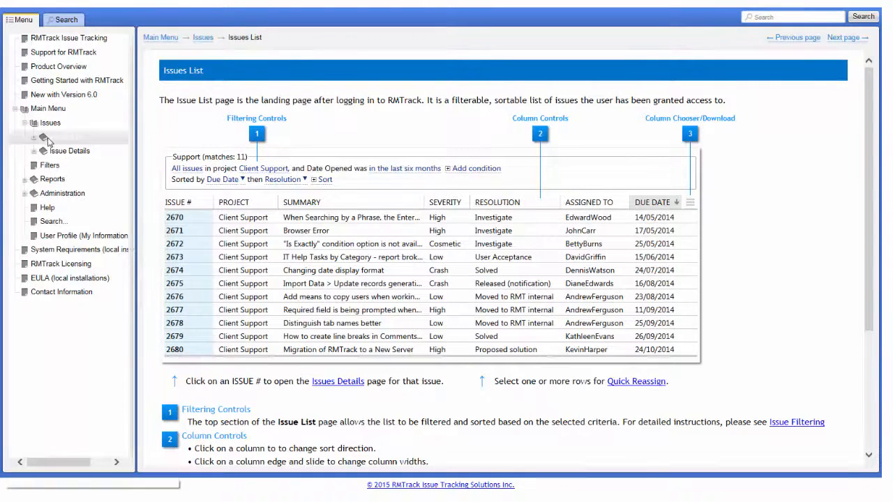
left_click(40, 138)
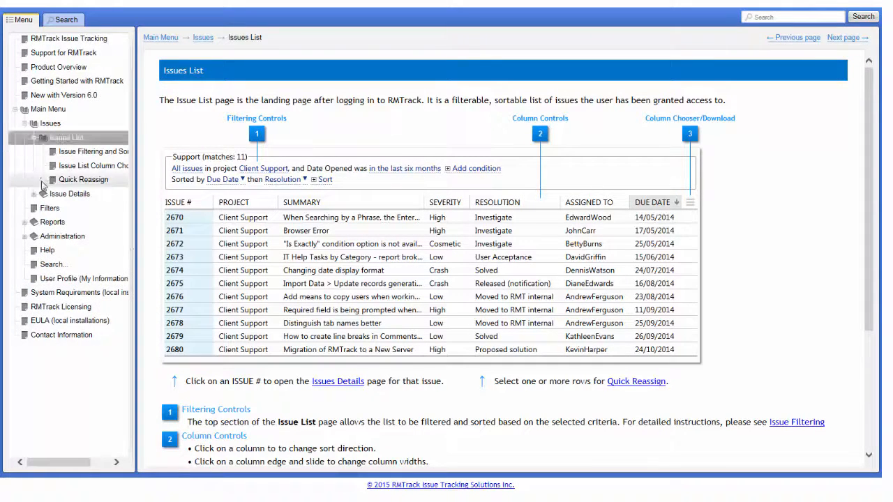
left_click(48, 338)
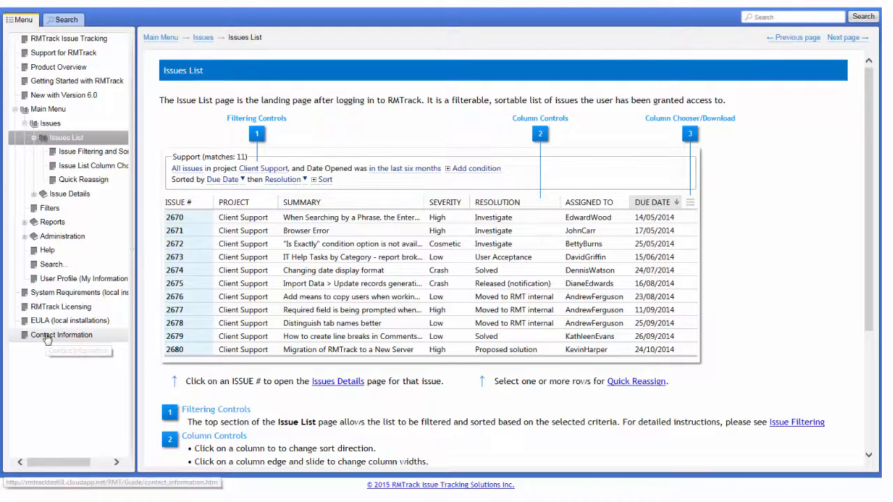